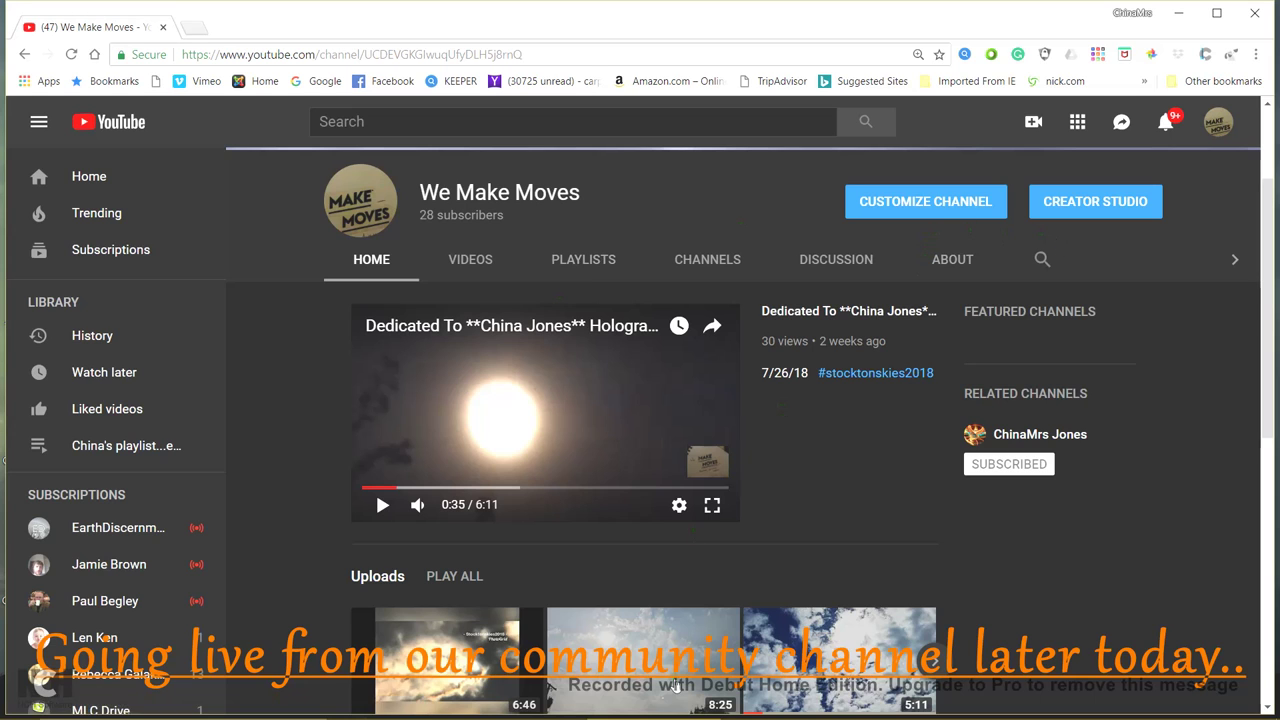
pyautogui.click(505, 704)
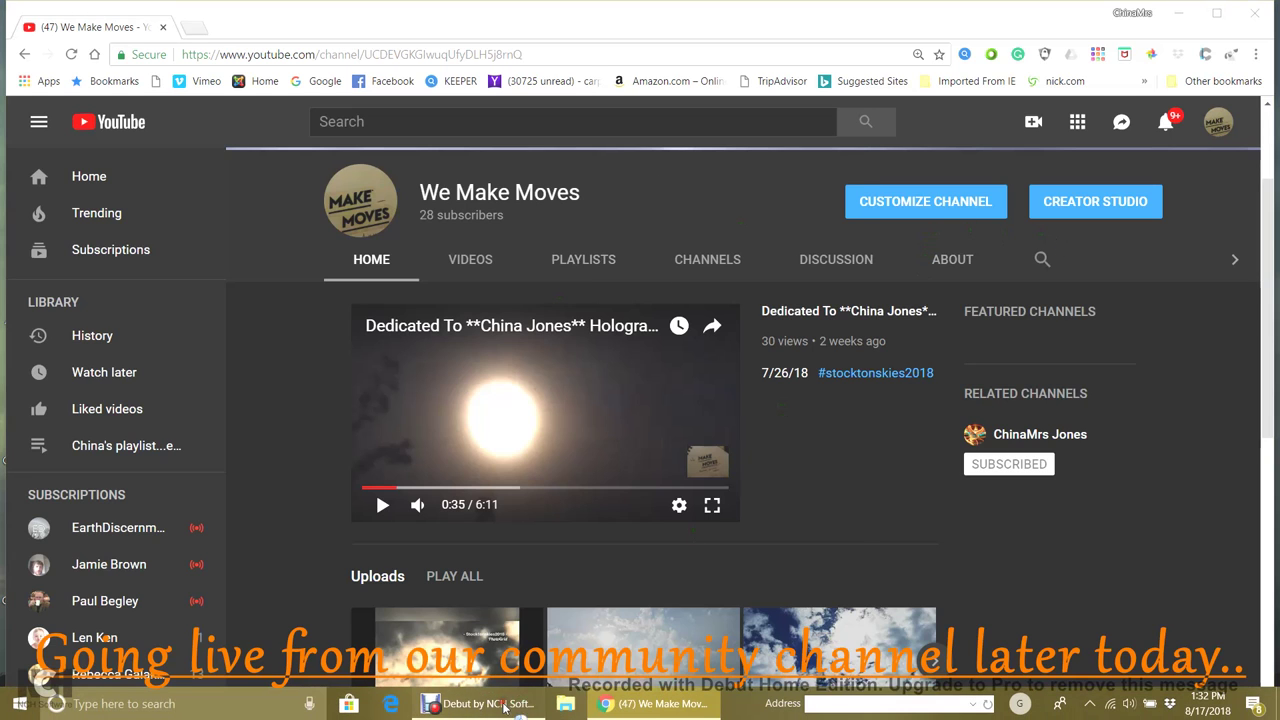